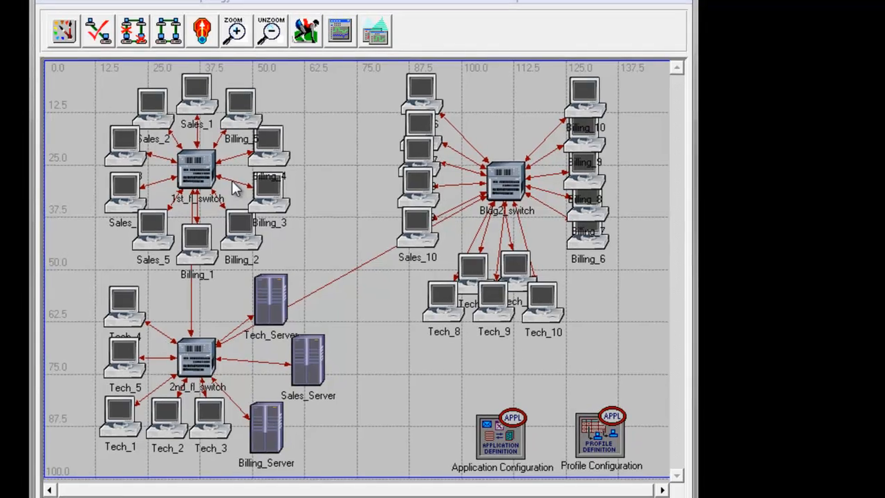
# Open the attribute table of the 10BaseT links to check which switch ports connect to which computers.
pyautogui.rightClick(215, 201)
pyautogui.click(291, 298)
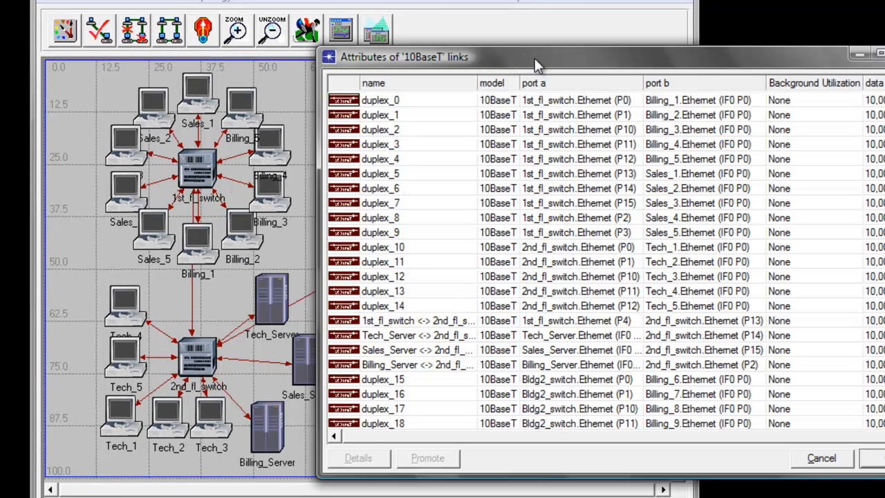
pyautogui.moveTo(534, 58); pyautogui.dragTo(564, 55)
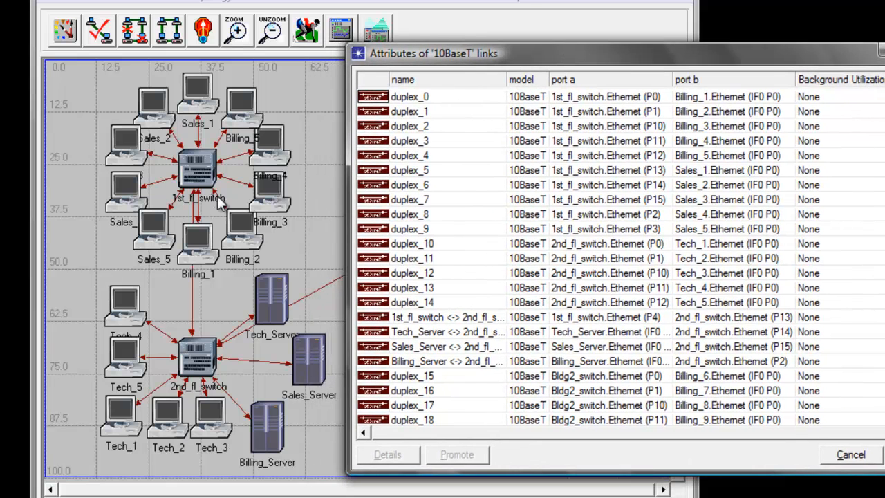
# Open the Switch Port Configuration table in the 1st_fl_switch's attributes.
pyautogui.rightClick(215, 181)
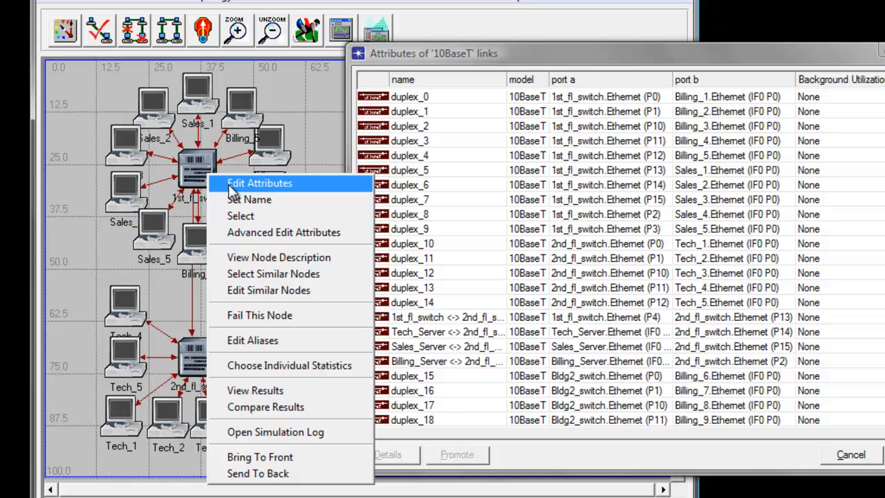
pyautogui.click(231, 188)
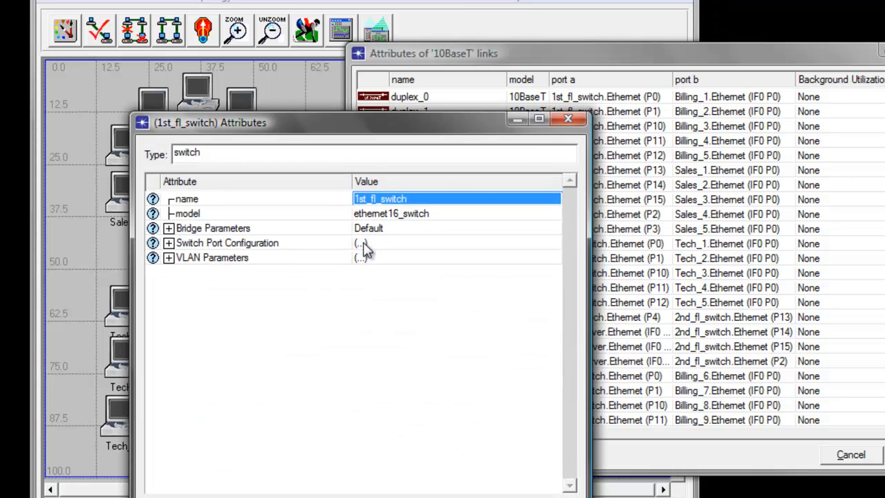
pyautogui.click(361, 244)
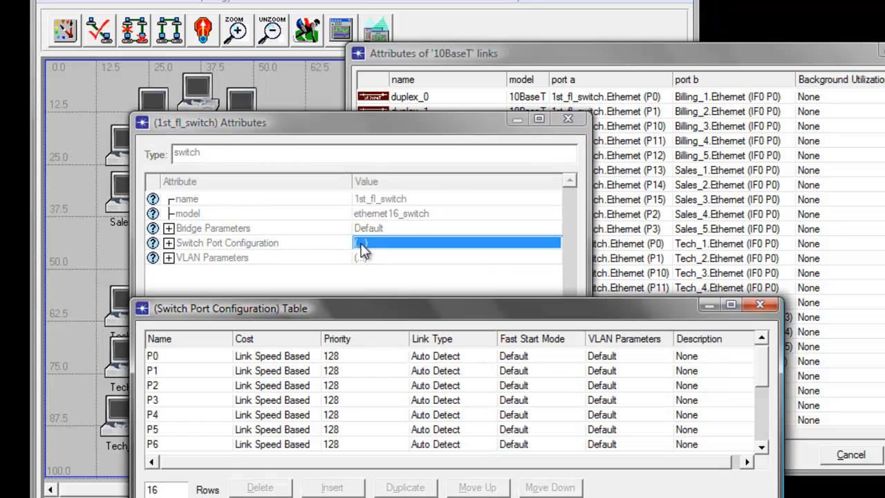
pyautogui.moveTo(419, 311); pyautogui.dragTo(417, 290)
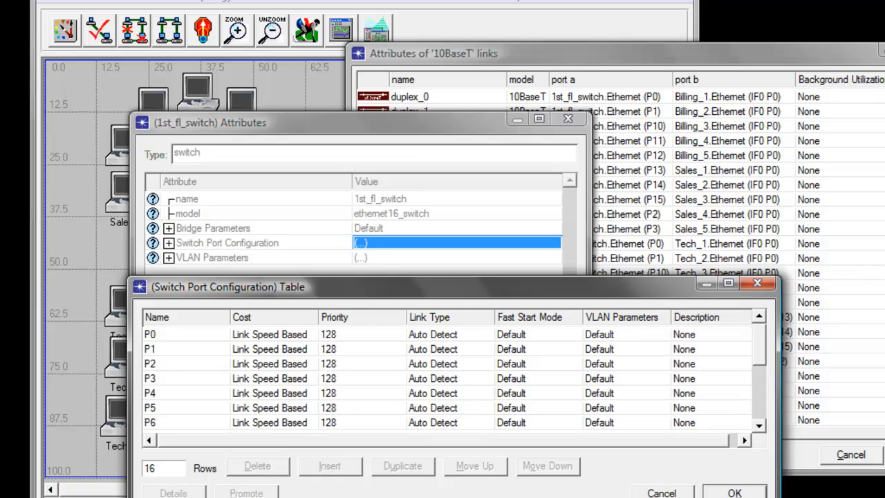
pyautogui.moveTo(494, 54); pyautogui.dragTo(301, 58)
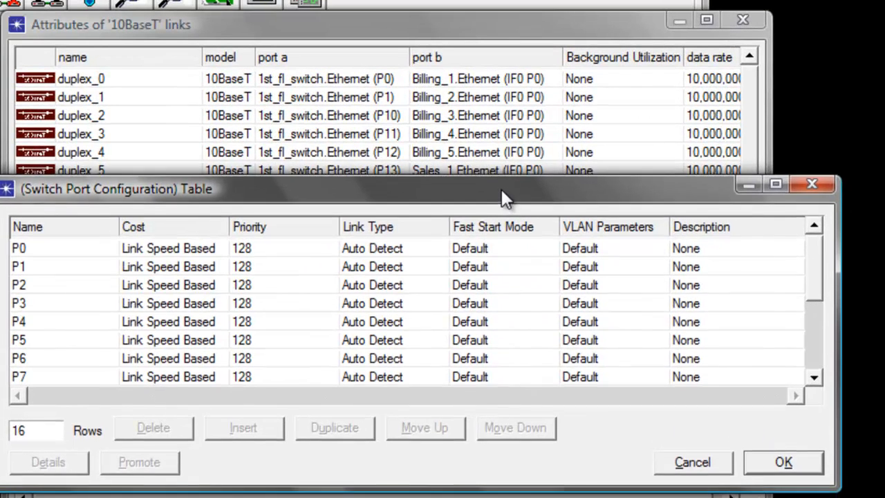
pyautogui.moveTo(501, 182); pyautogui.dragTo(508, 181)
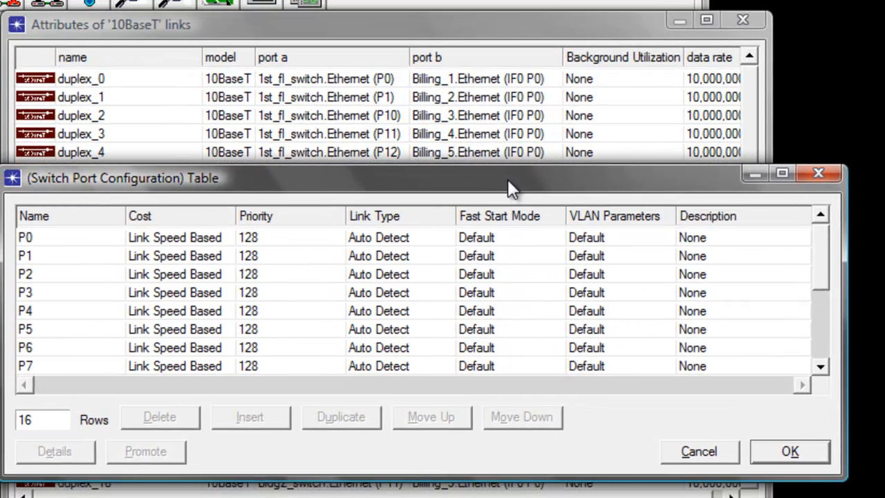
# Open port P0's VLAN parameters and set its Port VLAN Identifier (PVID) to 10.
pyautogui.click(371, 80)
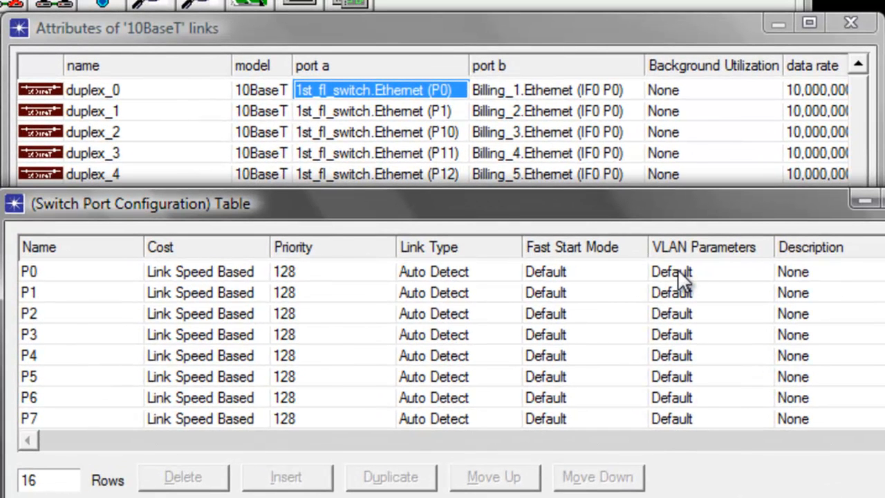
pyautogui.click(677, 272)
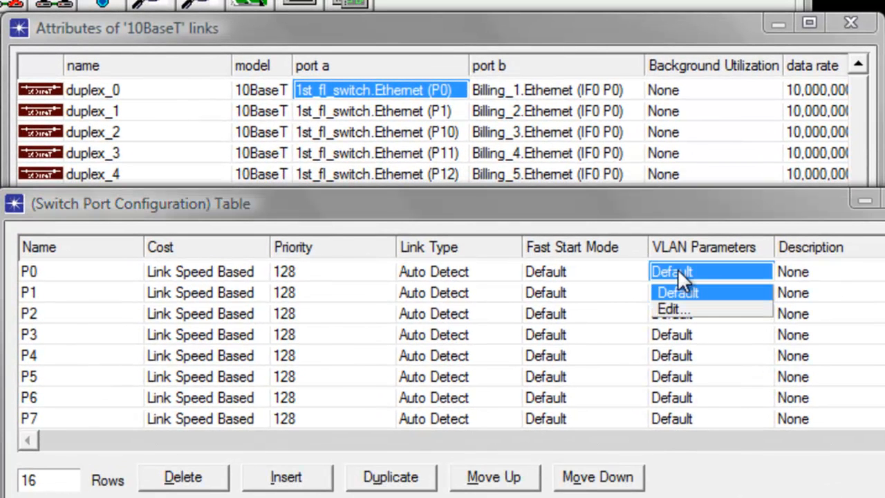
pyautogui.click(670, 309)
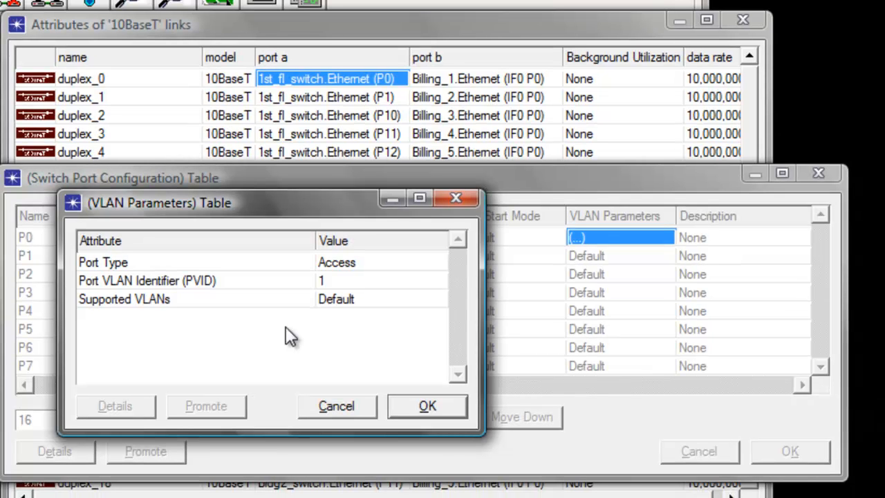
pyautogui.click(336, 283)
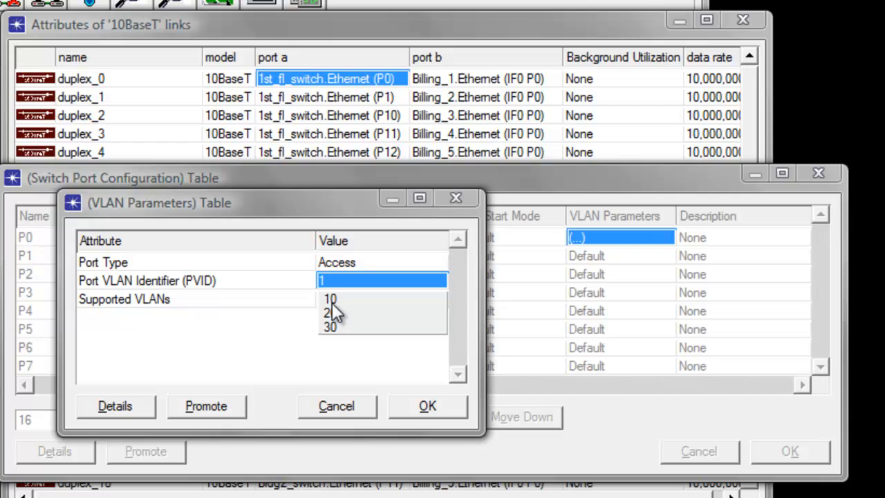
pyautogui.click(332, 300)
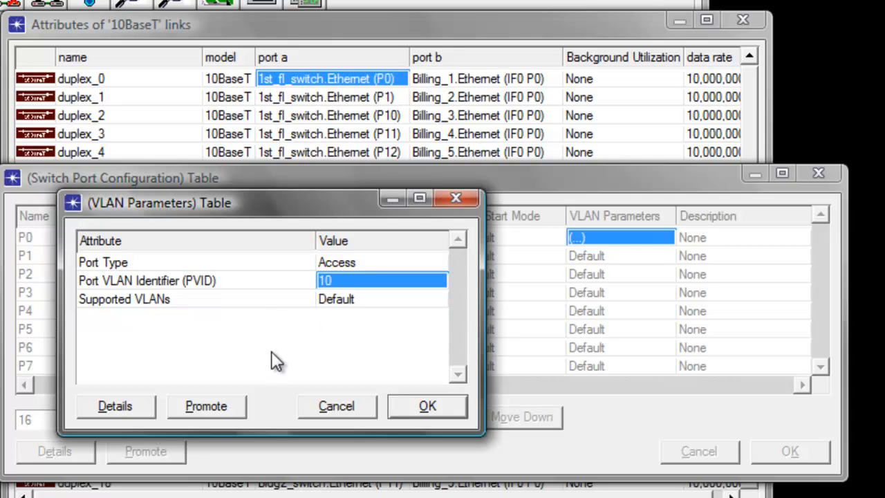
# Set port P0's supported VLAN identifier to 10 and confirm its VLAN parameters.
pyautogui.click(347, 301)
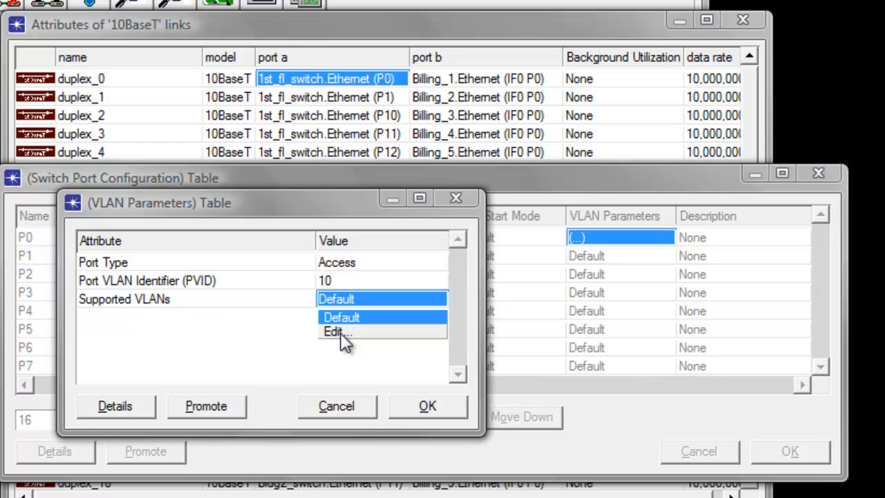
pyautogui.click(340, 332)
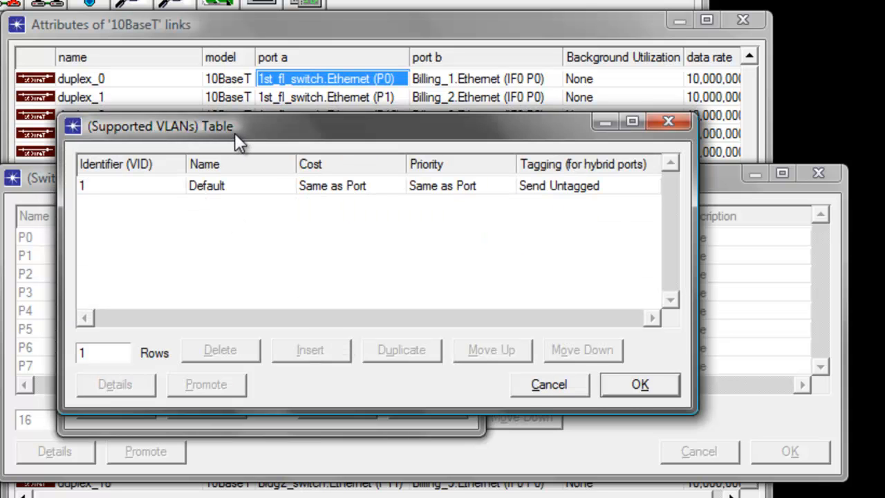
pyautogui.moveTo(234, 134); pyautogui.dragTo(232, 171)
pyautogui.click(115, 224)
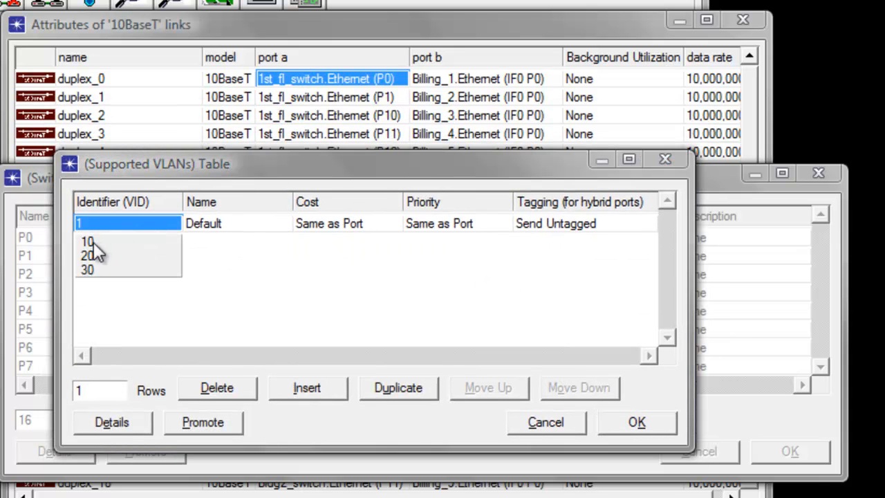
pyautogui.click(93, 242)
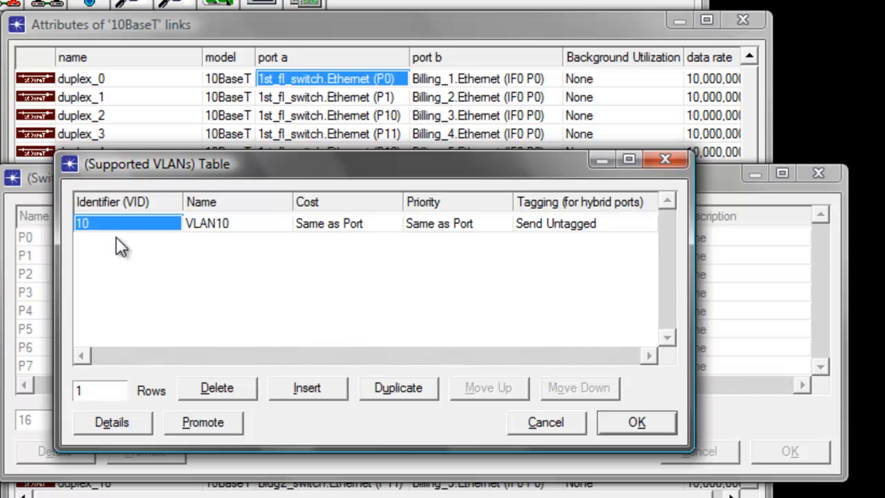
pyautogui.click(131, 224)
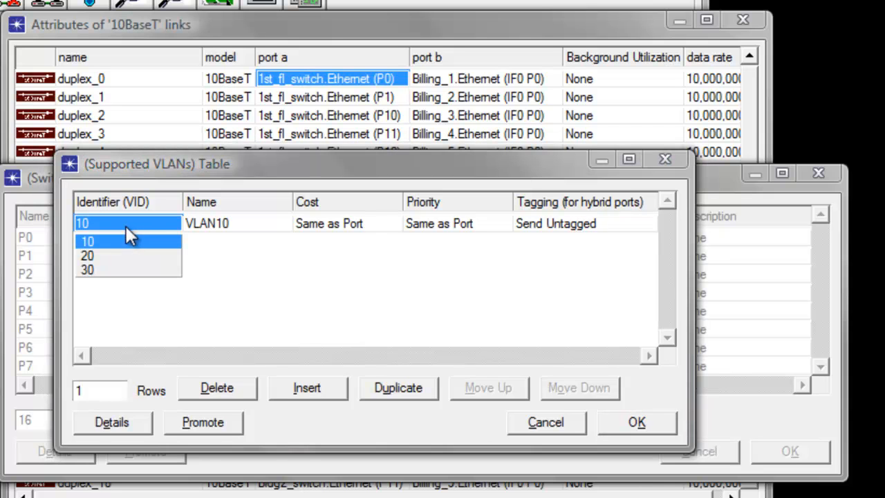
pyautogui.click(201, 271)
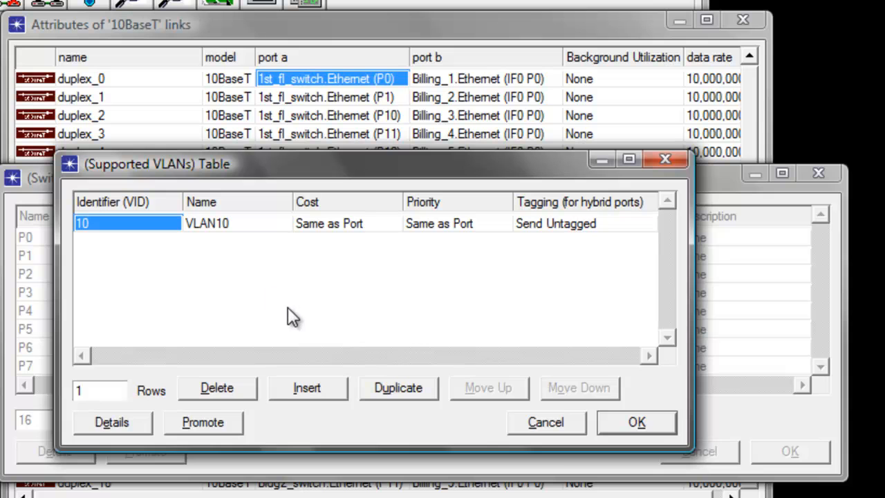
pyautogui.click(637, 422)
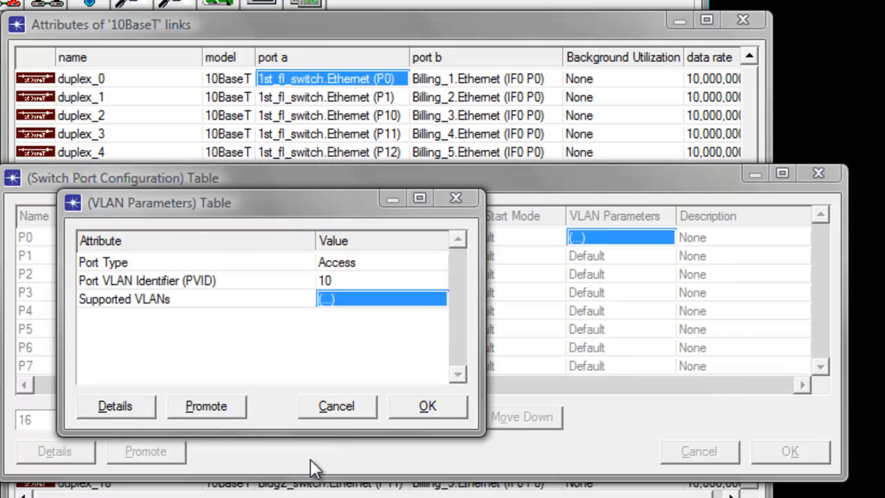
pyautogui.click(425, 408)
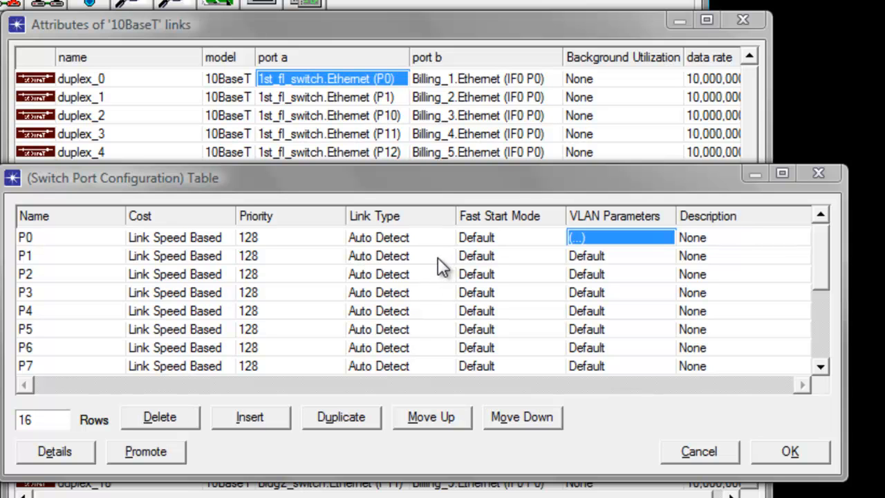
# Open port P1's VLAN parameters and set its Port VLAN Identifier (PVID) to 10.
pyautogui.click(593, 256)
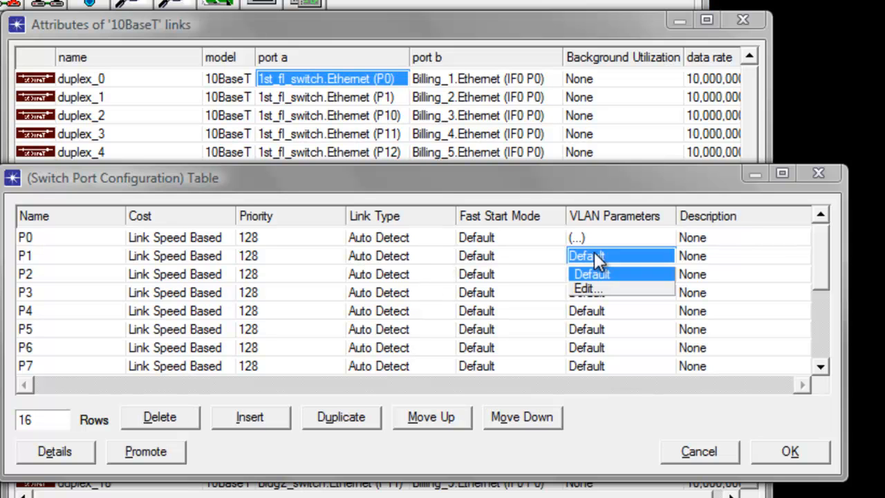
pyautogui.click(586, 292)
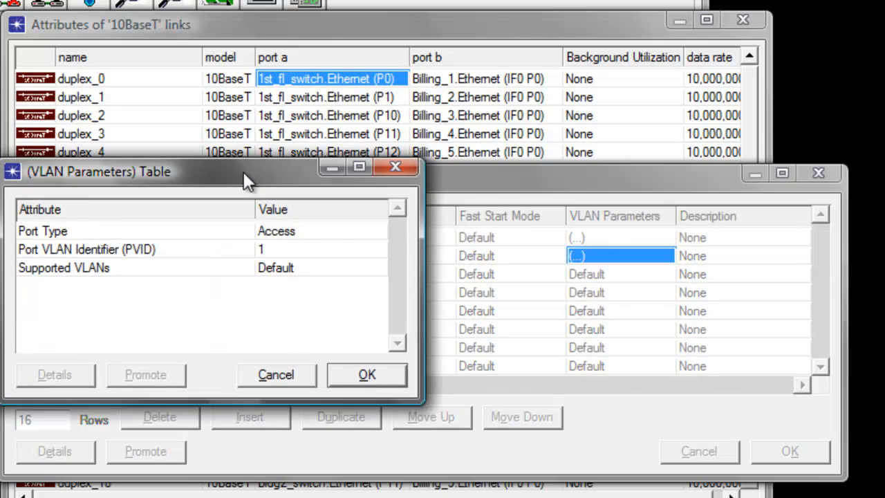
pyautogui.moveTo(243, 172); pyautogui.dragTo(313, 197)
pyautogui.click(344, 279)
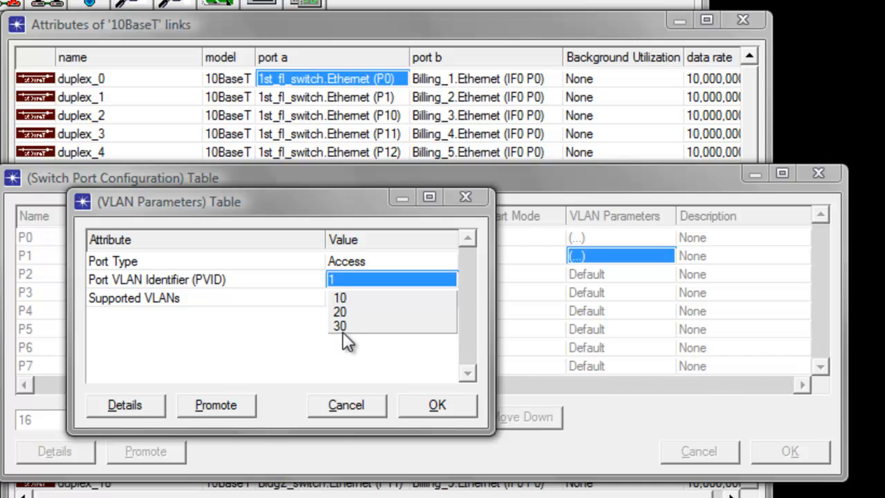
pyautogui.click(344, 300)
# Set port P1's supported VLAN identifier to 10 and confirm its VLAN parameters.
pyautogui.click(350, 299)
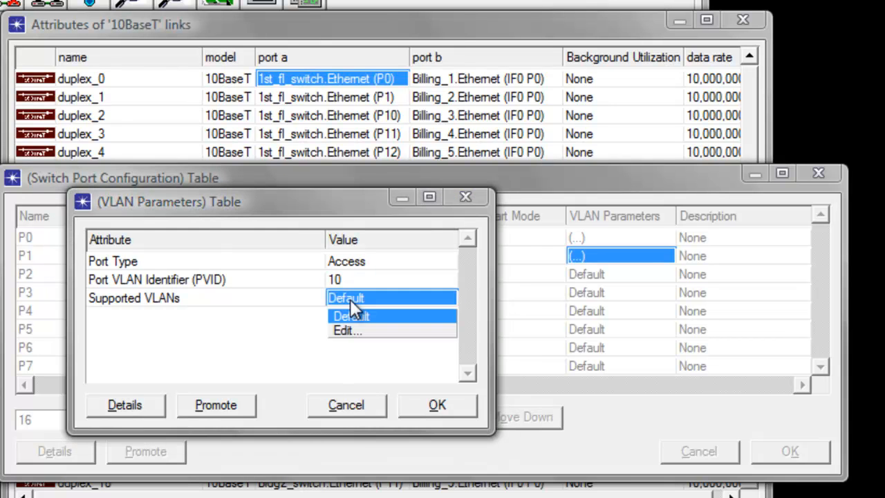
pyautogui.click(342, 329)
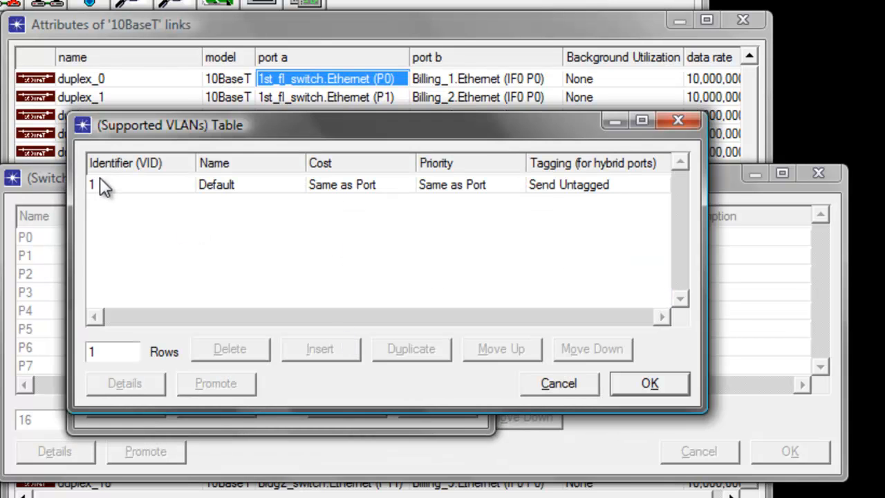
pyautogui.click(100, 180)
pyautogui.click(106, 202)
pyautogui.click(653, 385)
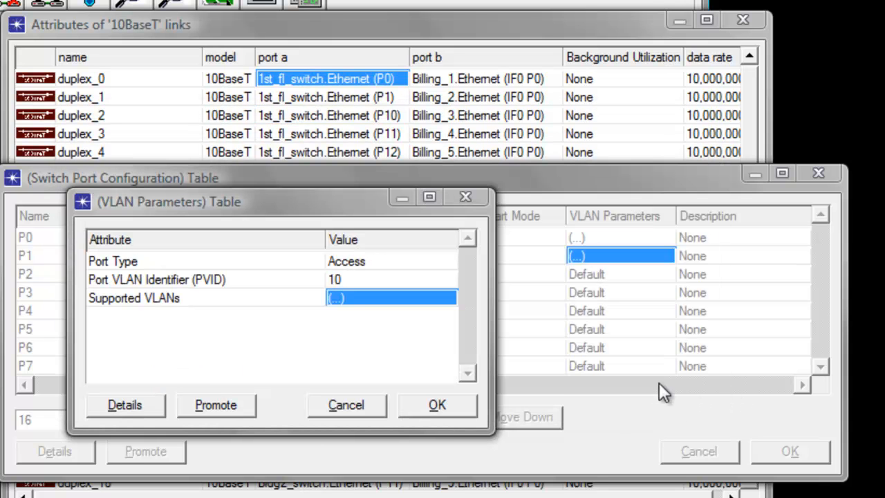
pyautogui.click(438, 408)
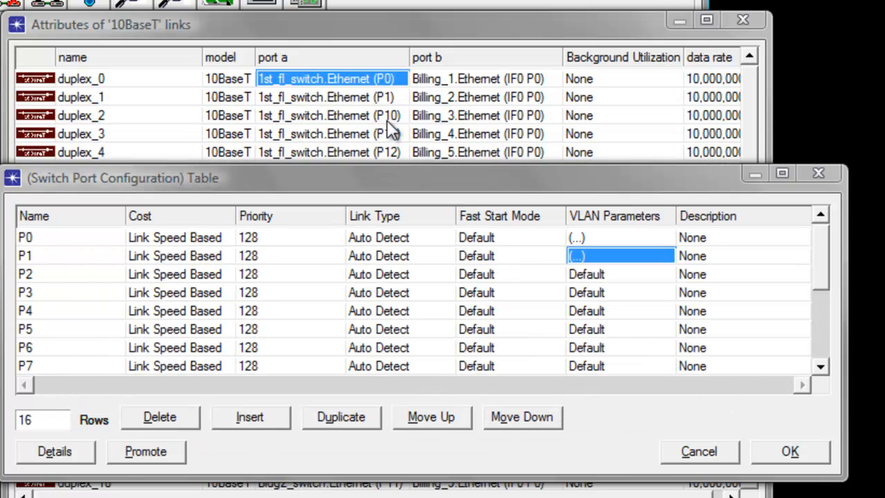
# Open port P10's VLAN parameters and set its Port VLAN Identifier (PVID) to 10.
pyautogui.moveTo(821, 274); pyautogui.dragTo(820, 311)
pyautogui.click(62, 339)
pyautogui.click(63, 339)
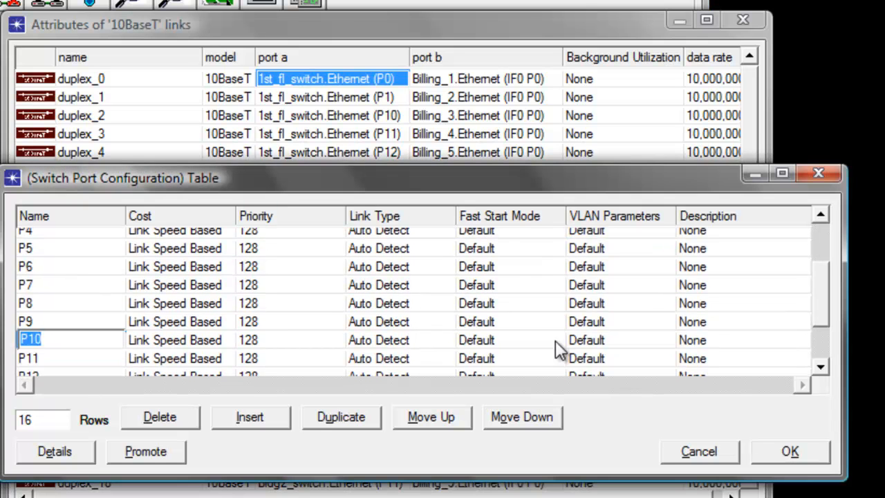
pyautogui.click(584, 342)
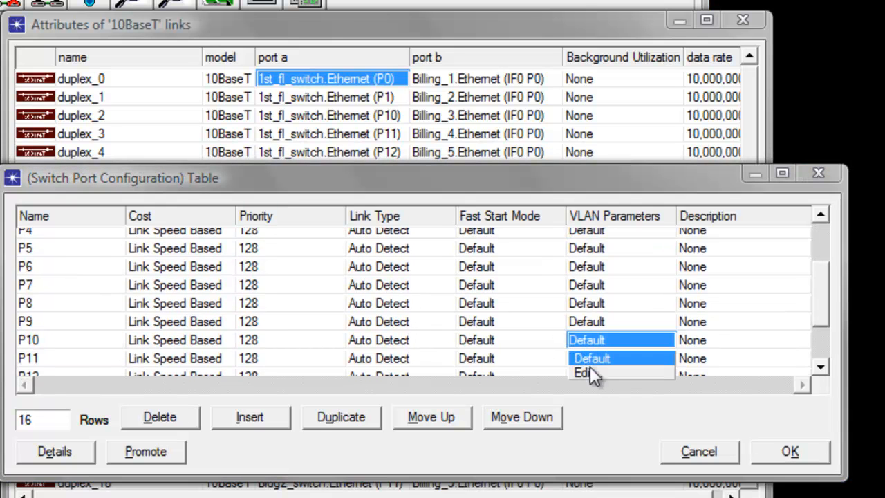
pyautogui.click(587, 372)
pyautogui.click(283, 249)
pyautogui.click(270, 268)
pyautogui.click(266, 272)
pyautogui.click(270, 302)
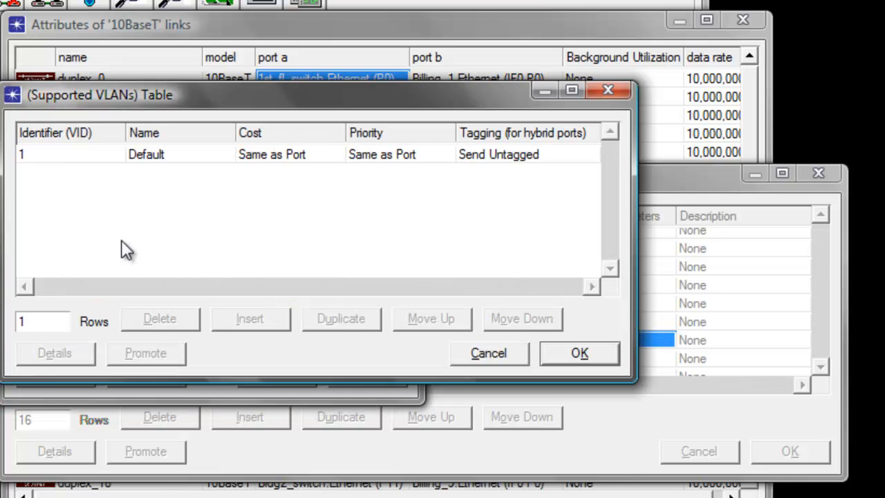
# Set port P10's supported VLAN identifier to 10 and confirm its VLAN parameters.
pyautogui.click(53, 158)
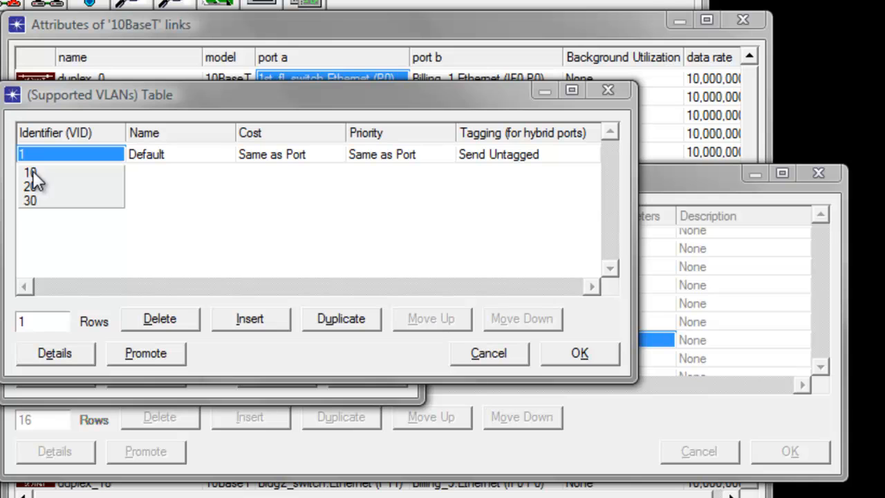
pyautogui.click(32, 171)
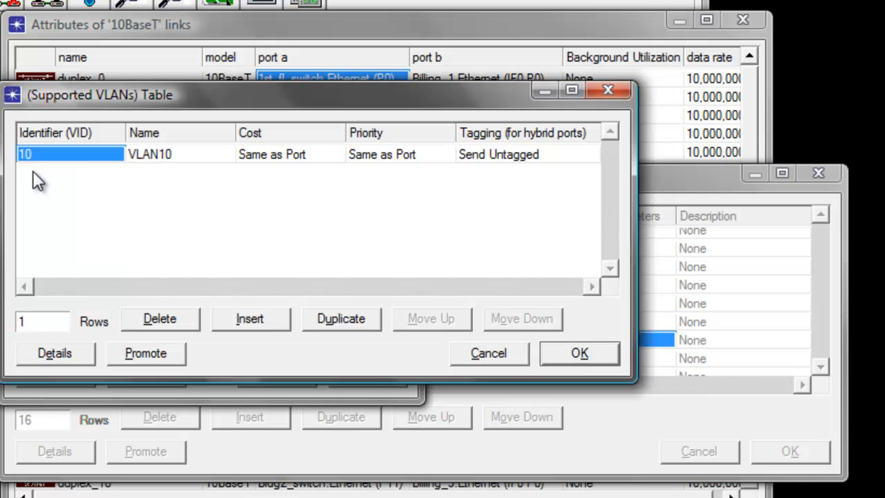
pyautogui.click(579, 354)
pyautogui.click(368, 379)
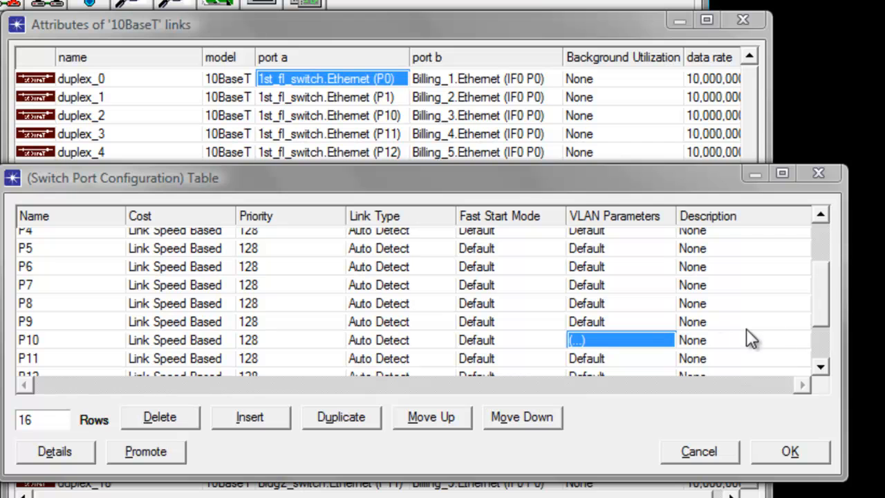
pyautogui.moveTo(830, 314); pyautogui.dragTo(826, 339)
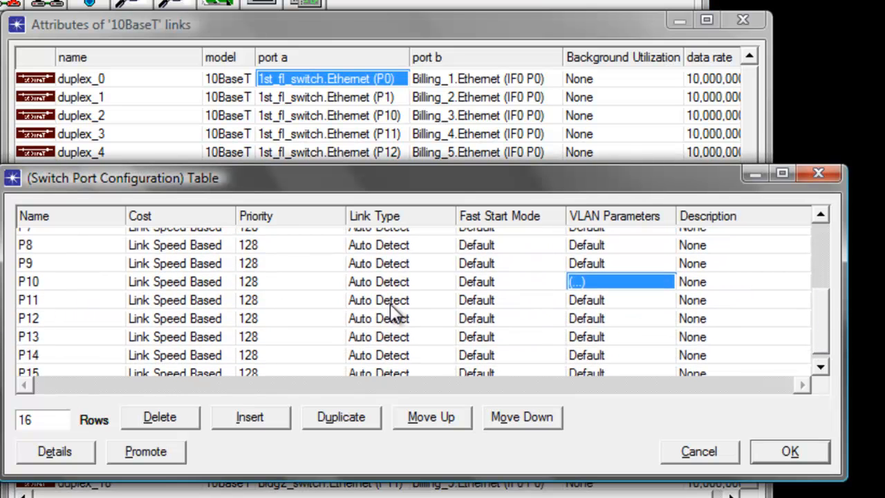
# Open port P11's VLAN parameters and set its Port VLAN Identifier (PVID) to 10.
pyautogui.click(592, 301)
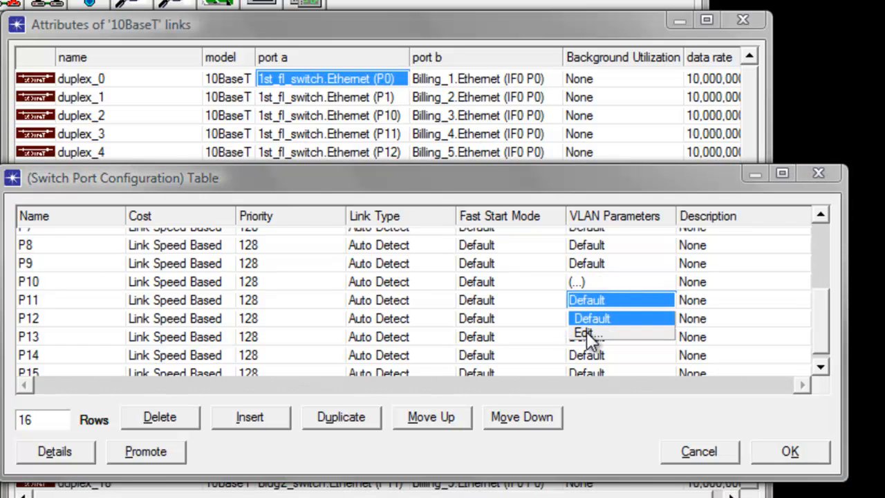
pyautogui.click(586, 335)
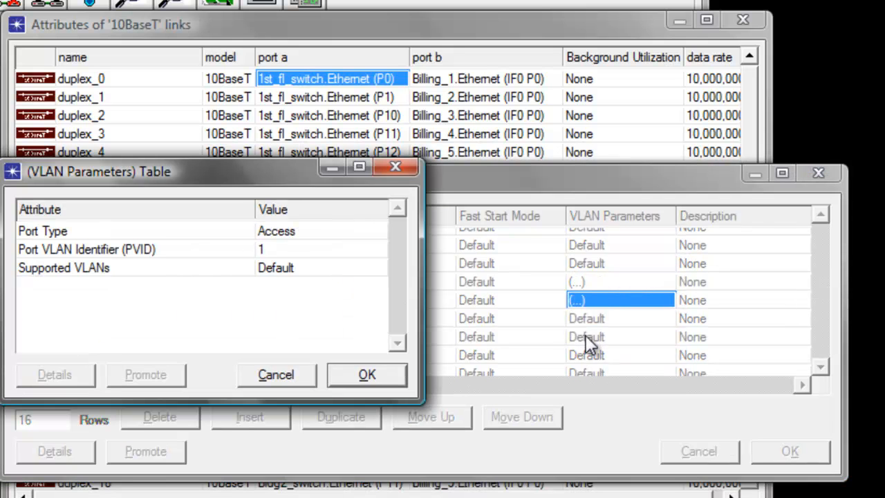
pyautogui.click(278, 249)
pyautogui.click(269, 267)
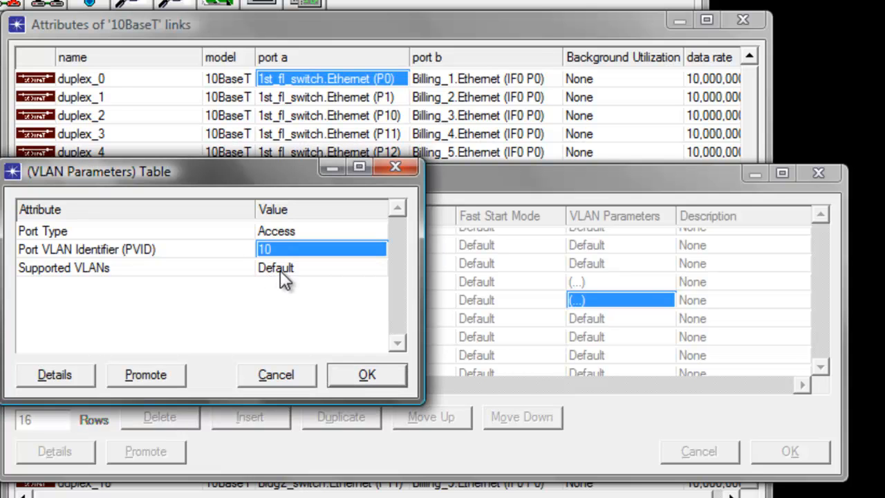
# Set port P11's supported VLAN identifier to 10 and confirm its VLAN parameters.
pyautogui.click(283, 270)
pyautogui.click(278, 300)
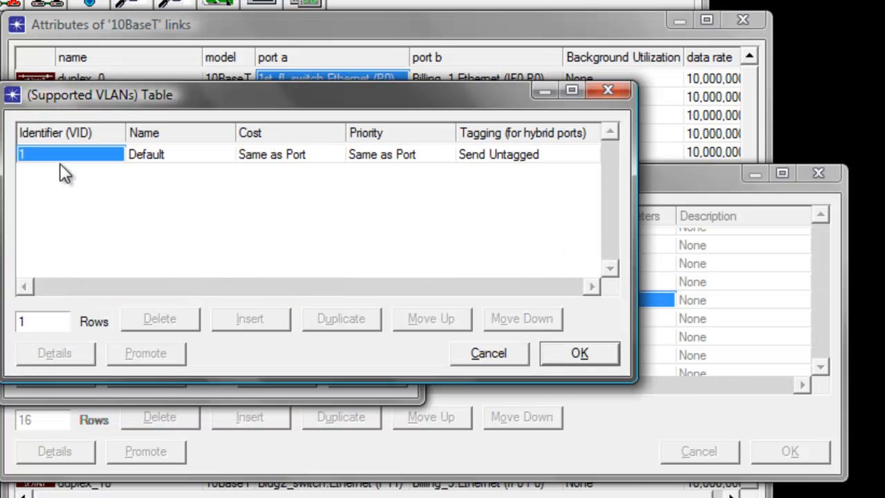
pyautogui.click(48, 159)
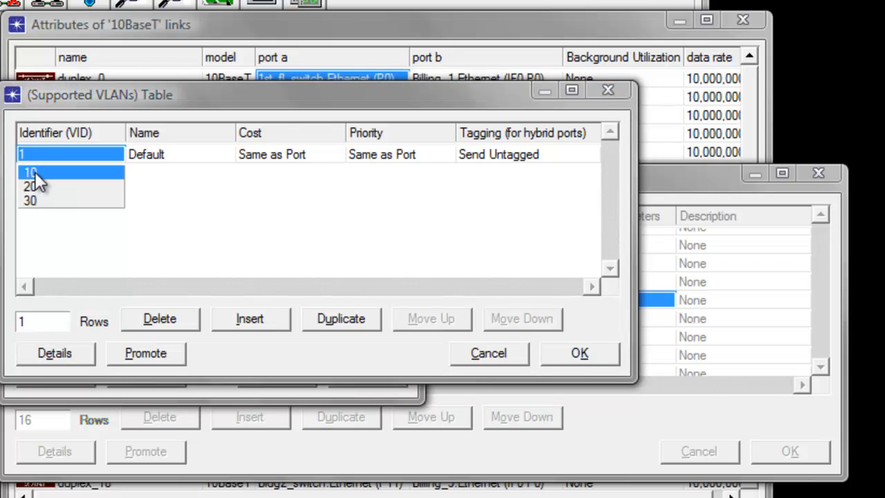
pyautogui.click(34, 172)
pyautogui.click(568, 353)
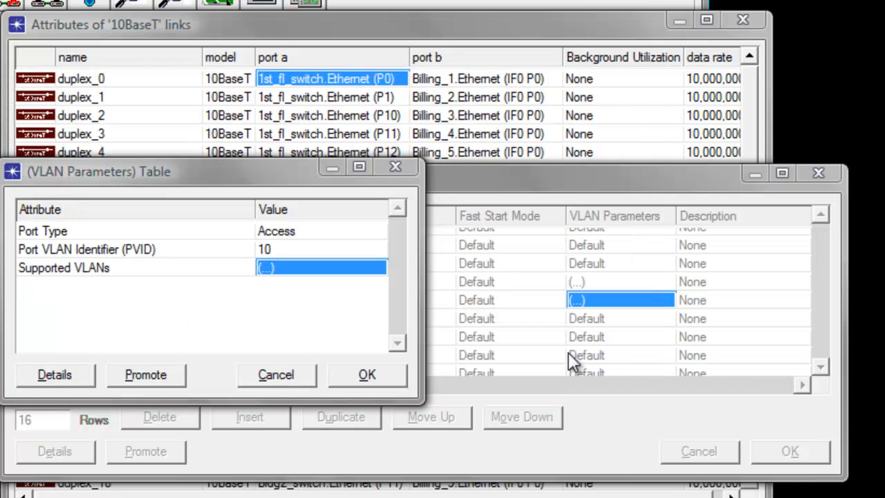
pyautogui.click(364, 376)
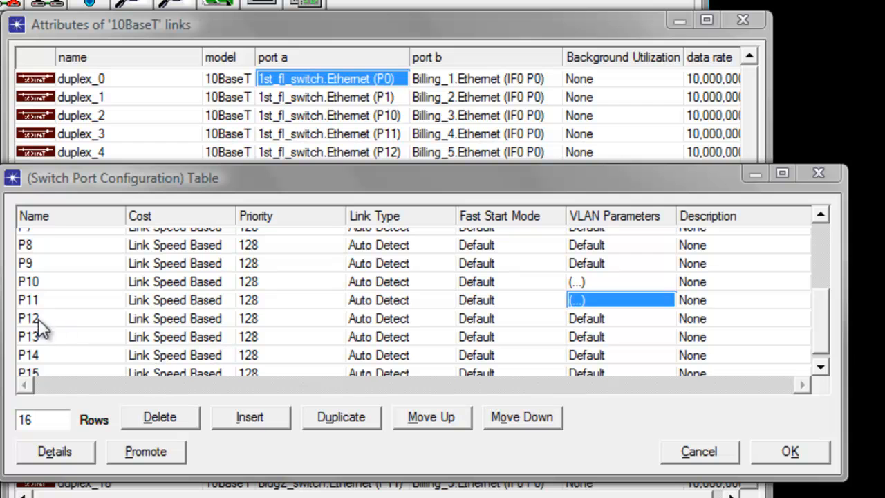
# Open port P12's VLAN parameters and set its Port VLAN Identifier (PVID) to 10.
pyautogui.click(596, 319)
pyautogui.click(585, 354)
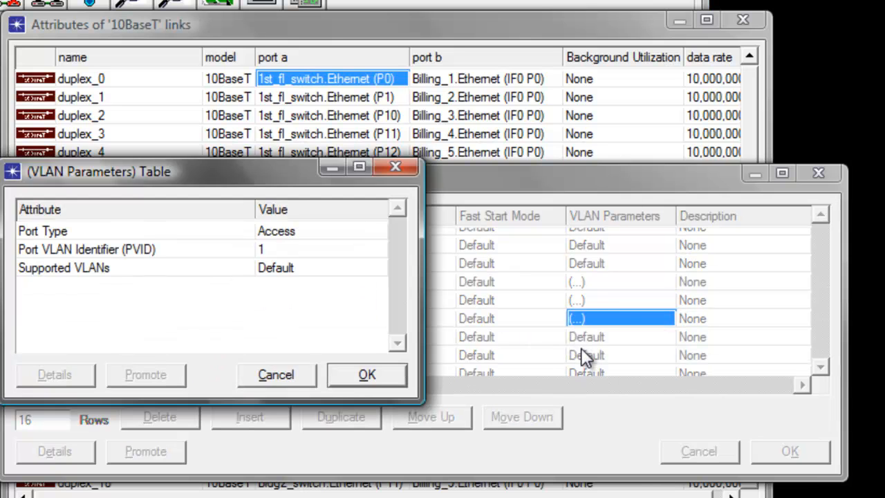
pyautogui.click(278, 253)
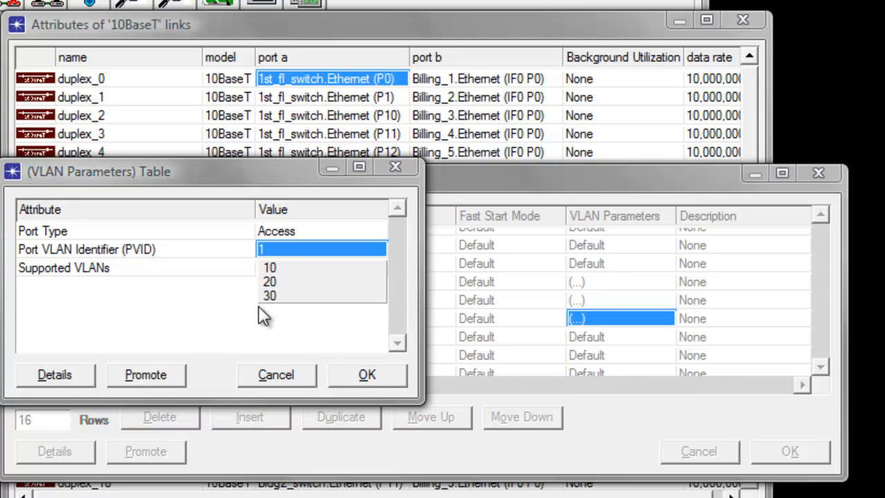
pyautogui.click(275, 269)
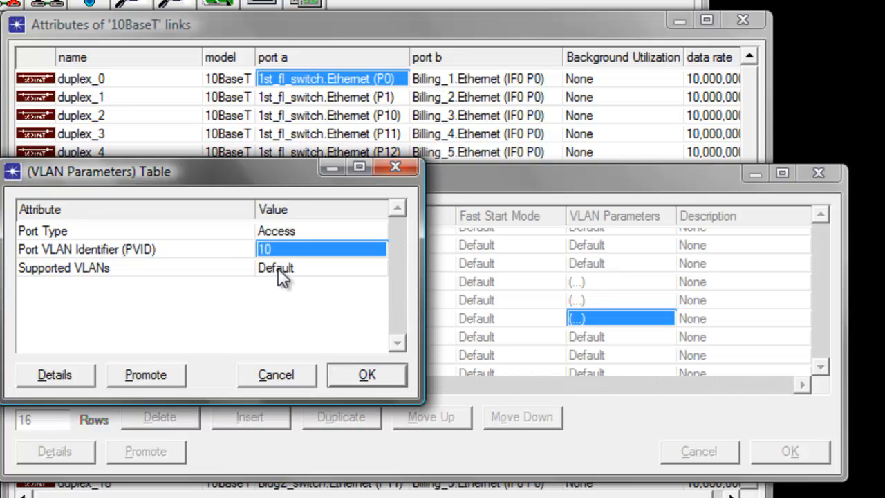
# Set port P12's supported VLAN identifier to 10 and confirm its VLAN parameters.
pyautogui.click(281, 270)
pyautogui.click(274, 302)
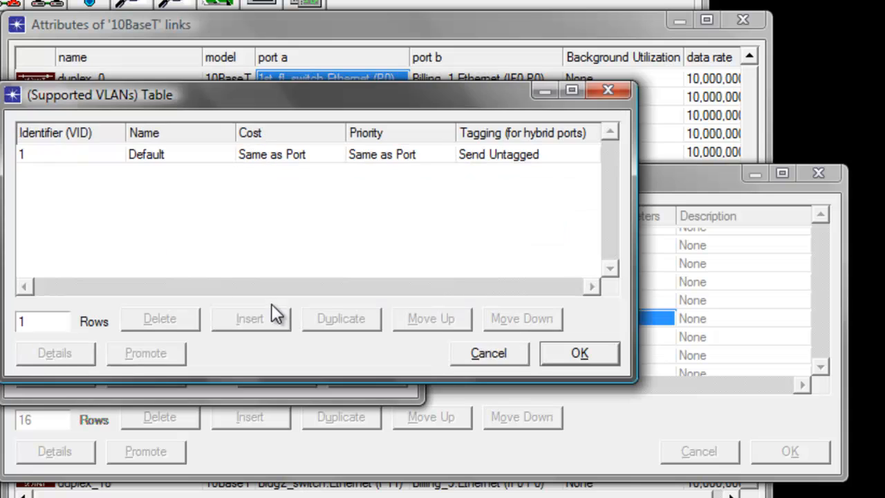
pyautogui.click(57, 154)
pyautogui.click(30, 173)
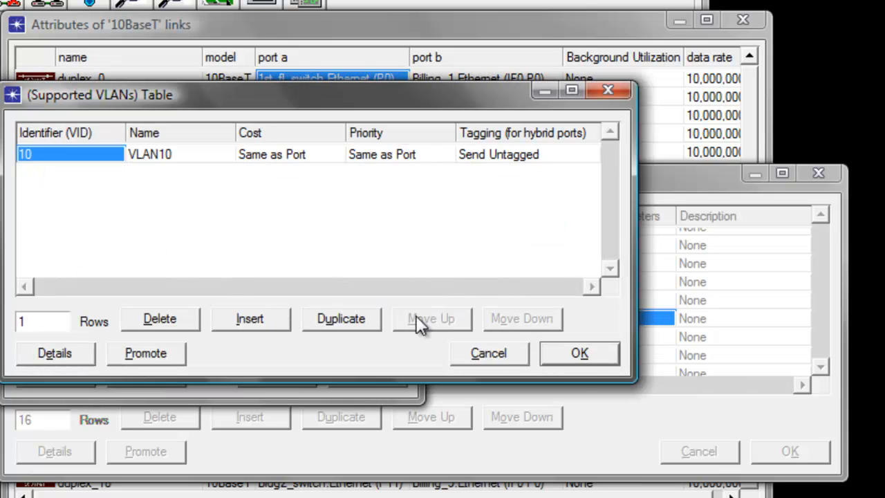
pyautogui.click(578, 355)
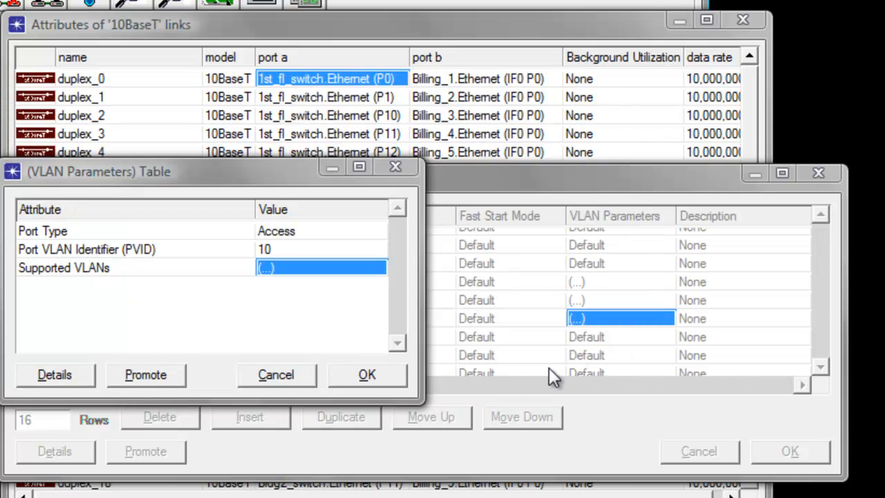
pyautogui.click(361, 377)
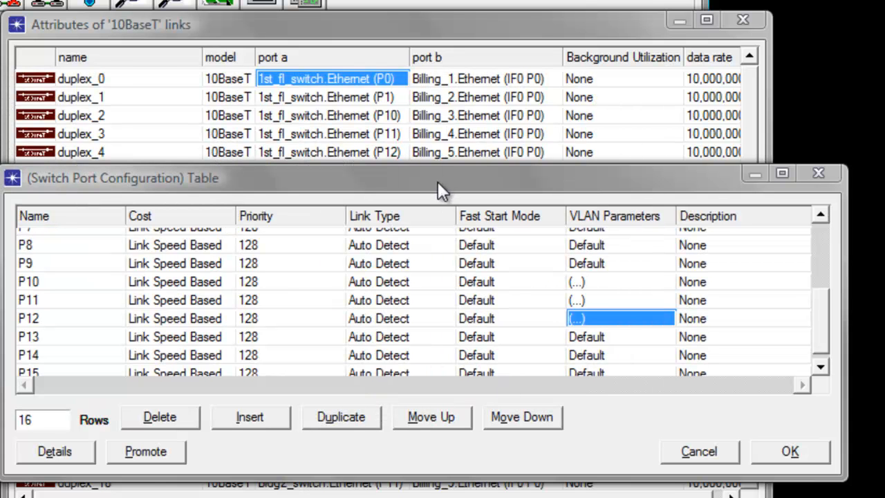